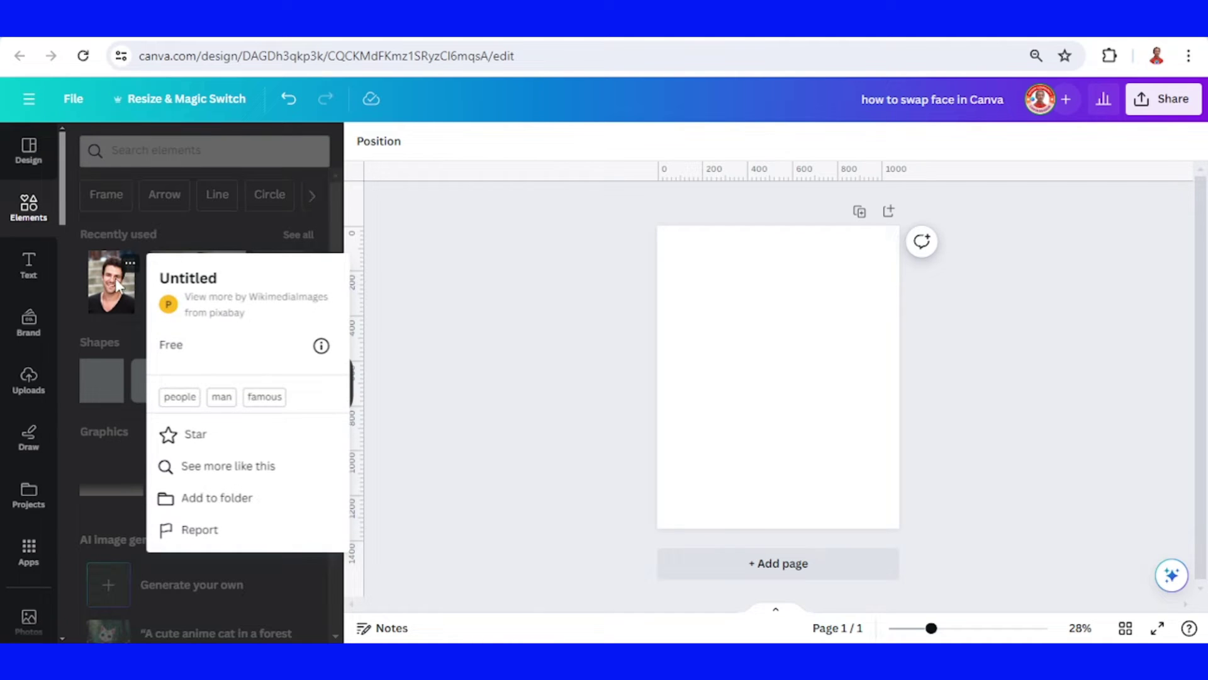
Add the young man's portrait, then the smiling older man's photo, from Recently used
{"action": "left_click", "coordinate": [113, 286]}
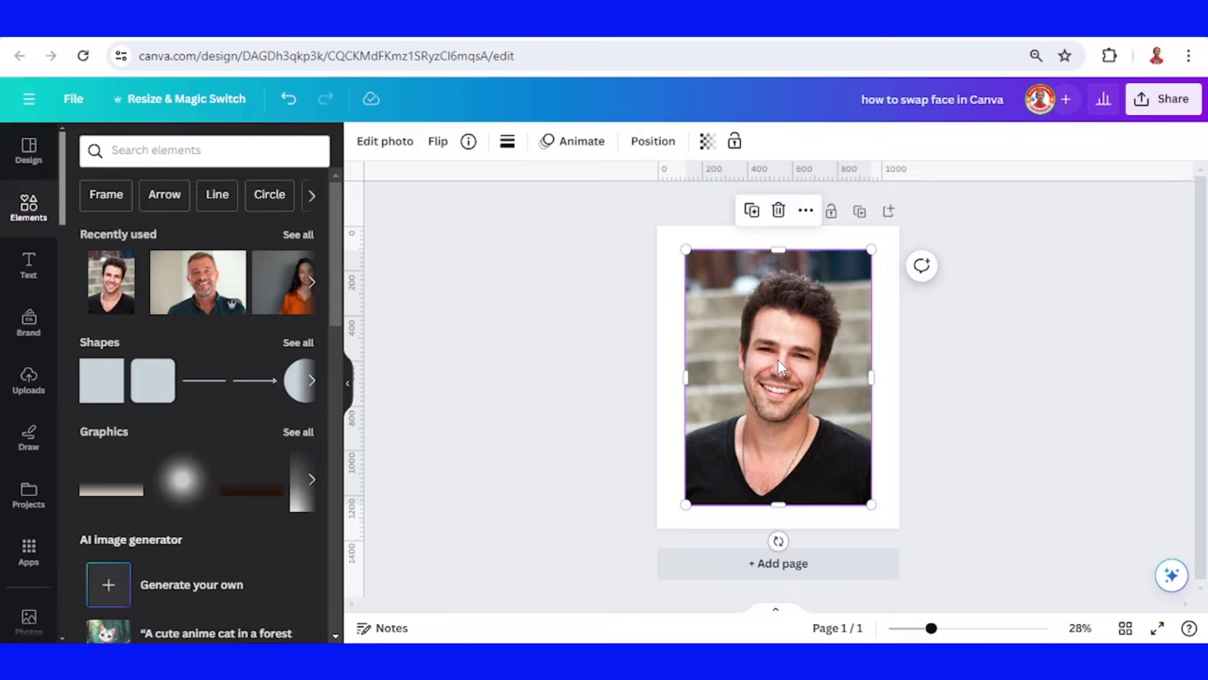
{"action": "left_click", "coordinate": [210, 286]}
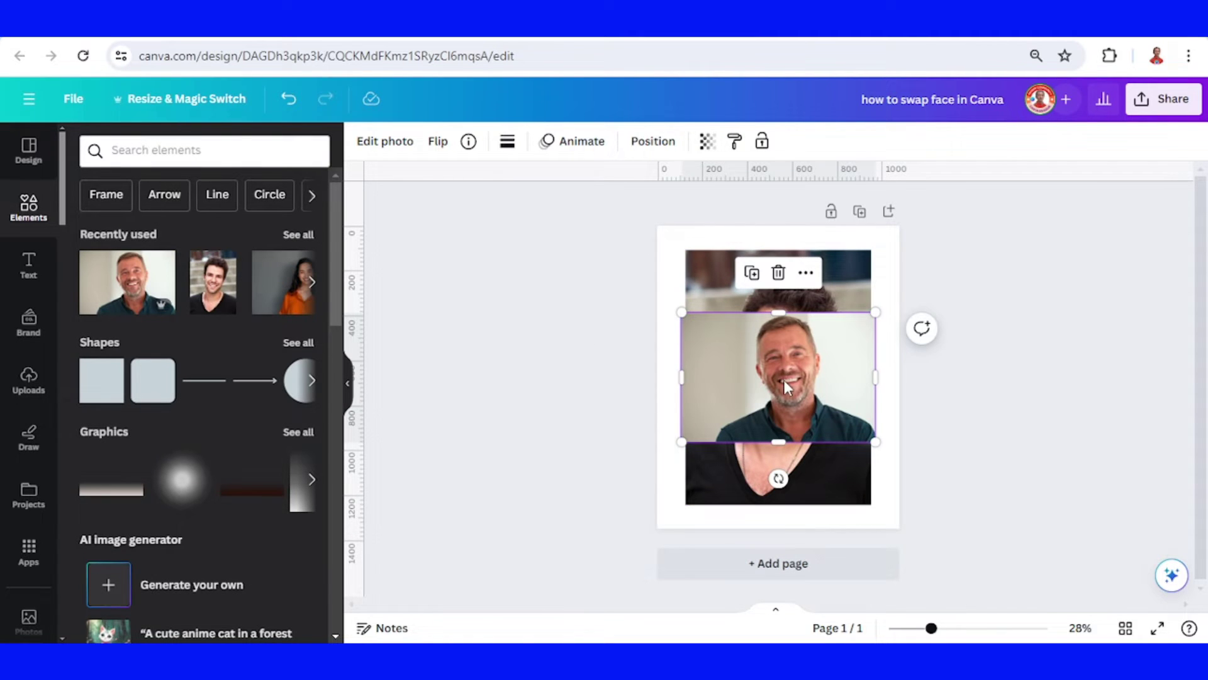
Lower the older man's photo transparency, then enlarge, tilt and centre it over the young face
{"action": "left_click", "coordinate": [707, 141]}
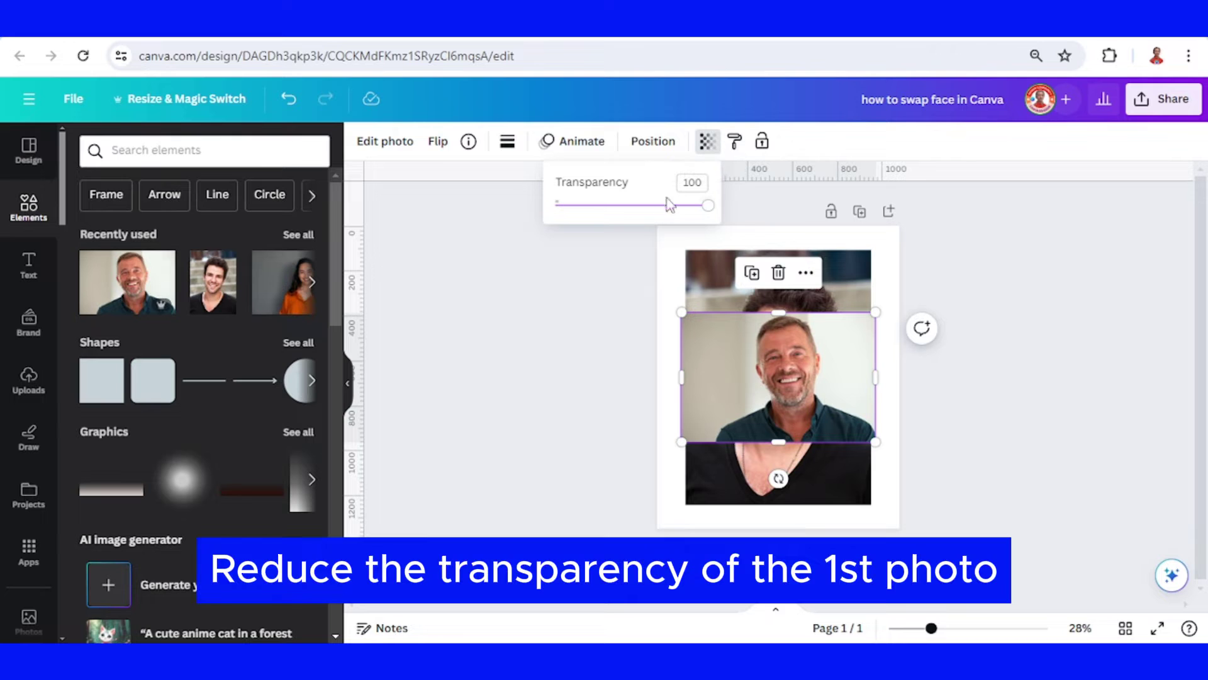
{"action": "left_click_drag", "start_coordinate": [705, 214], "coordinate": [645, 206]}
{"action": "left_click_drag", "start_coordinate": [878, 444], "coordinate": [1002, 520]}
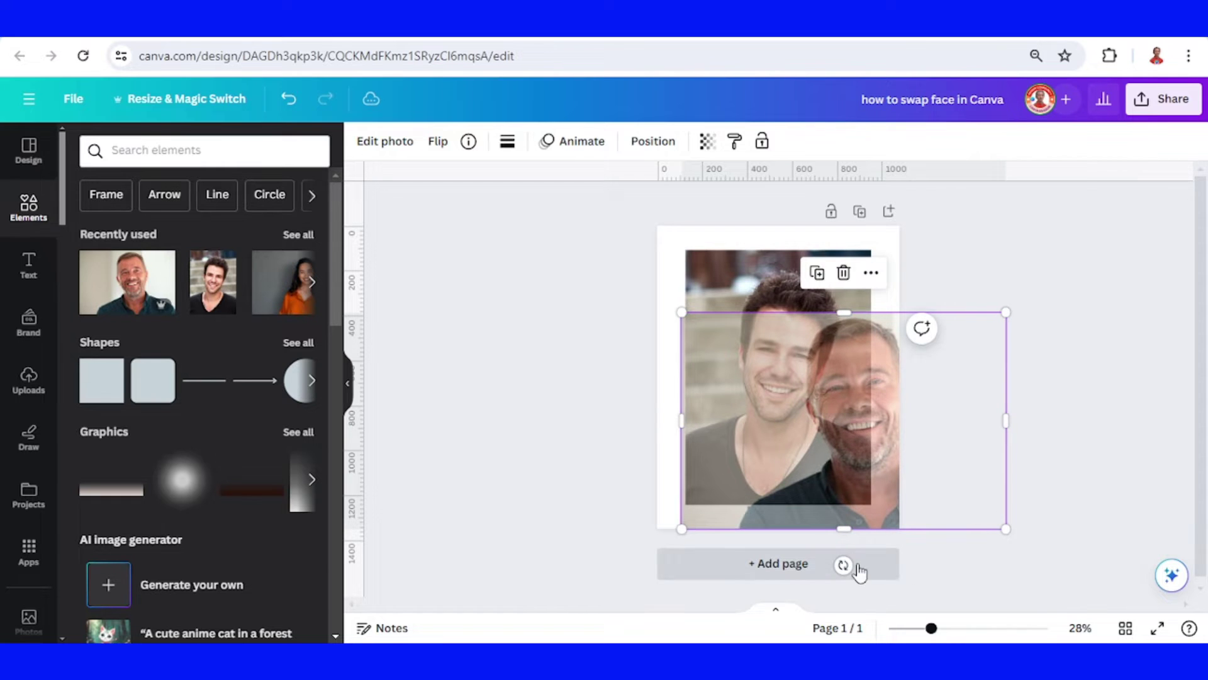
{"action": "left_click_drag", "start_coordinate": [843, 565], "coordinate": [801, 566]}
{"action": "left_click_drag", "start_coordinate": [946, 503], "coordinate": [943, 352]}
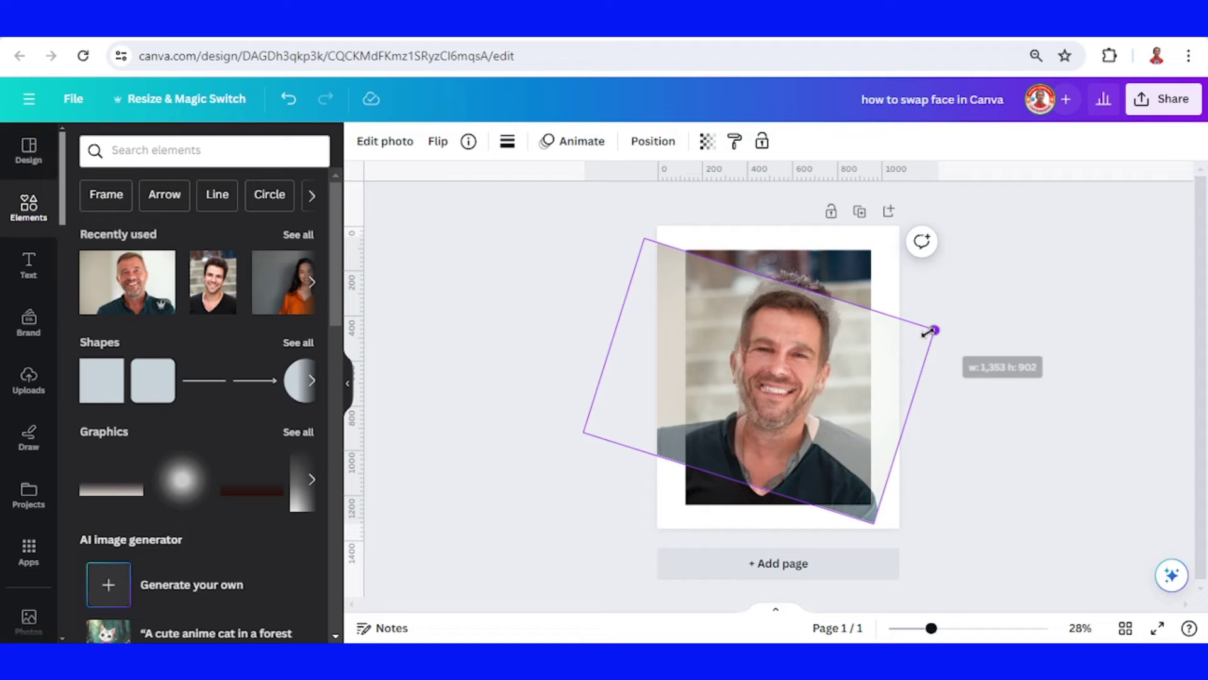
{"action": "left_click_drag", "start_coordinate": [957, 323], "coordinate": [919, 335]}
{"action": "left_click_drag", "start_coordinate": [850, 410], "coordinate": [857, 399]}
Zoom in to fine-tune the face alignment, then restore Transparency to 100
{"action": "left_click", "coordinate": [962, 627]}
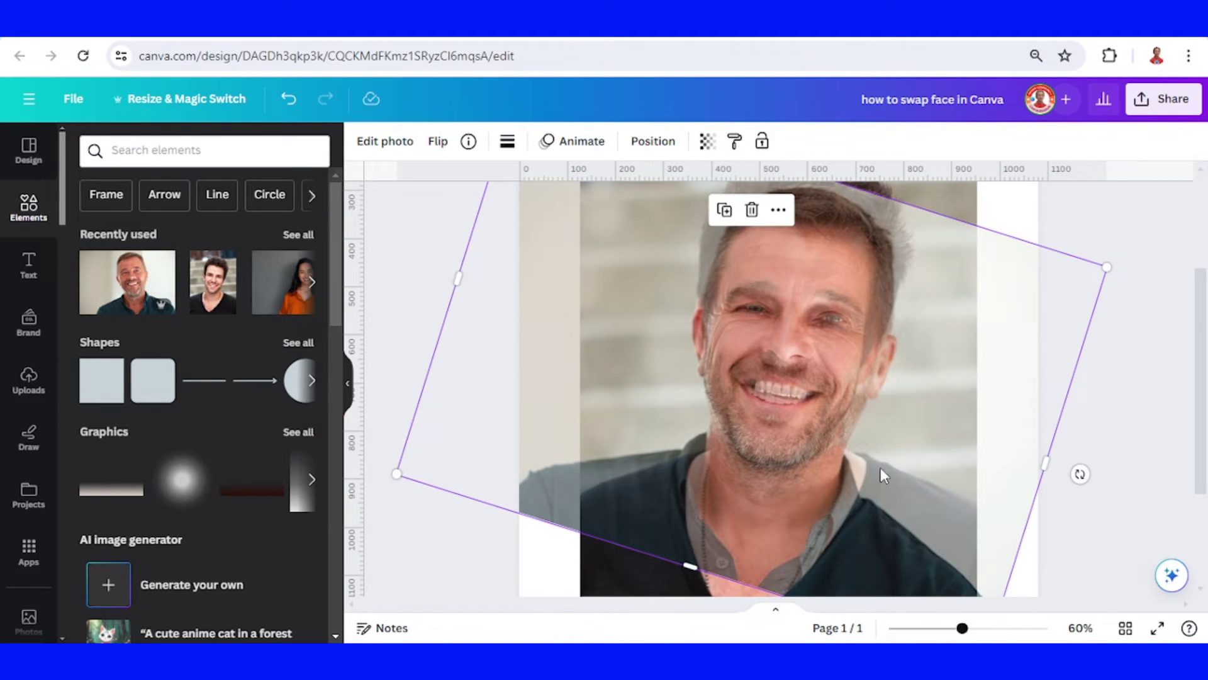
{"action": "left_click_drag", "start_coordinate": [881, 468], "coordinate": [881, 475]}
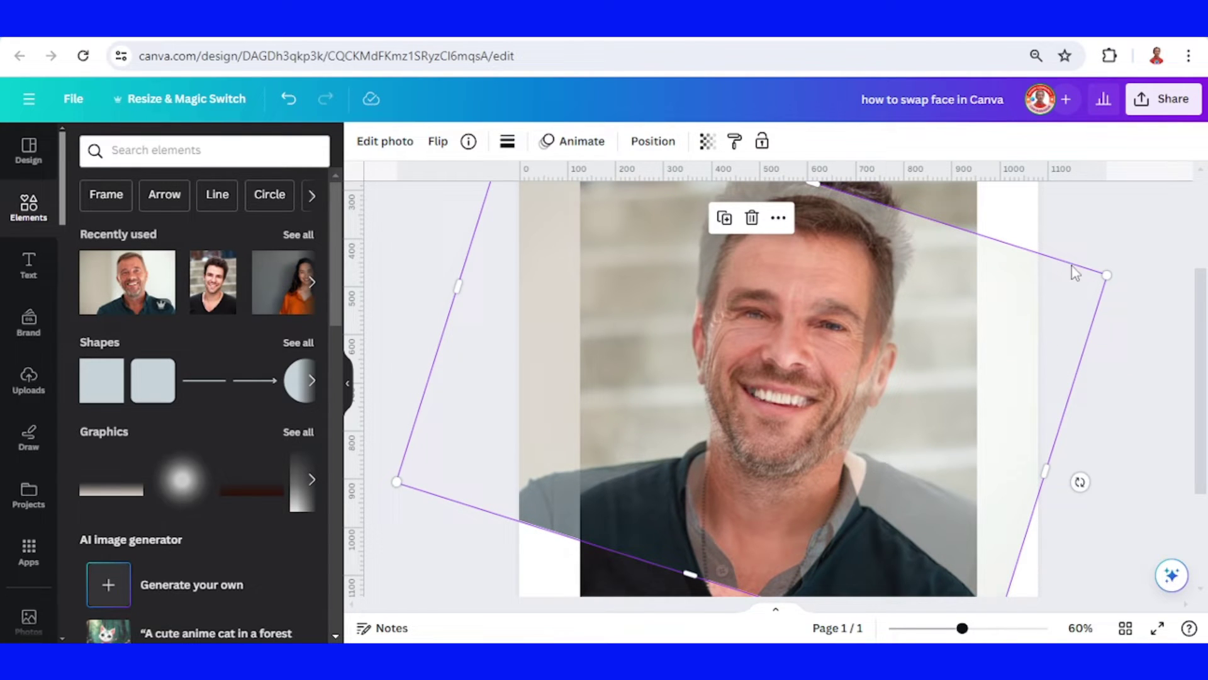
{"action": "left_click_drag", "start_coordinate": [1109, 275], "coordinate": [963, 373]}
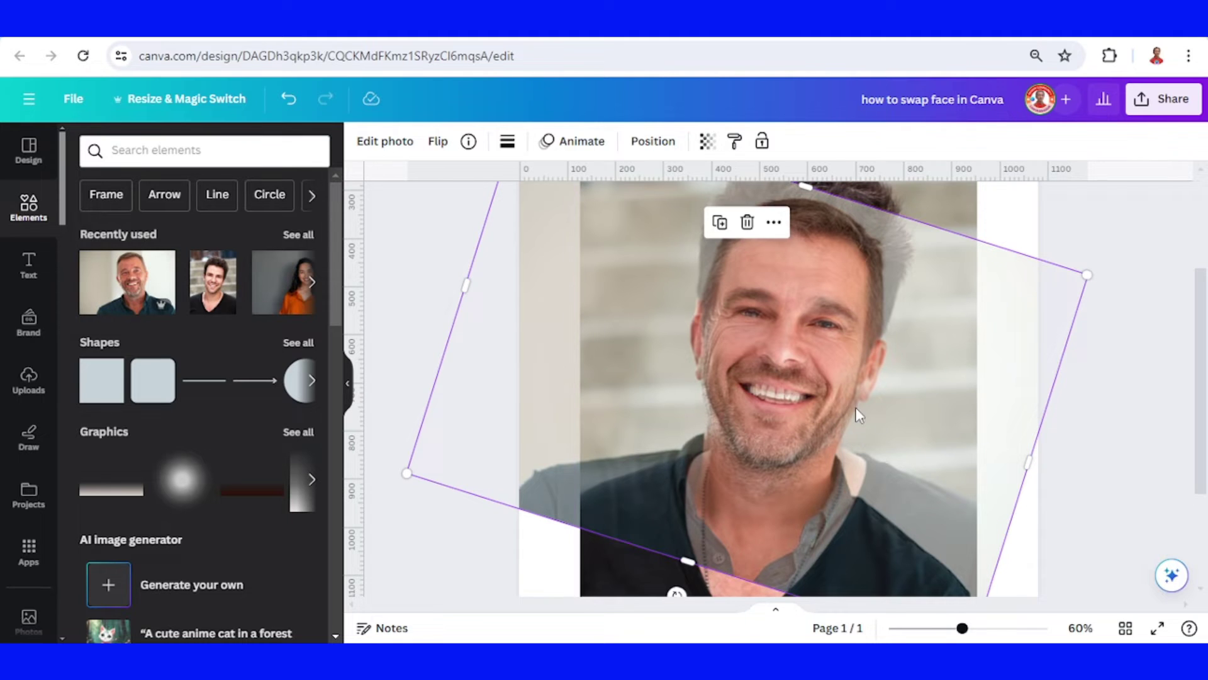
{"action": "left_click", "coordinate": [707, 140]}
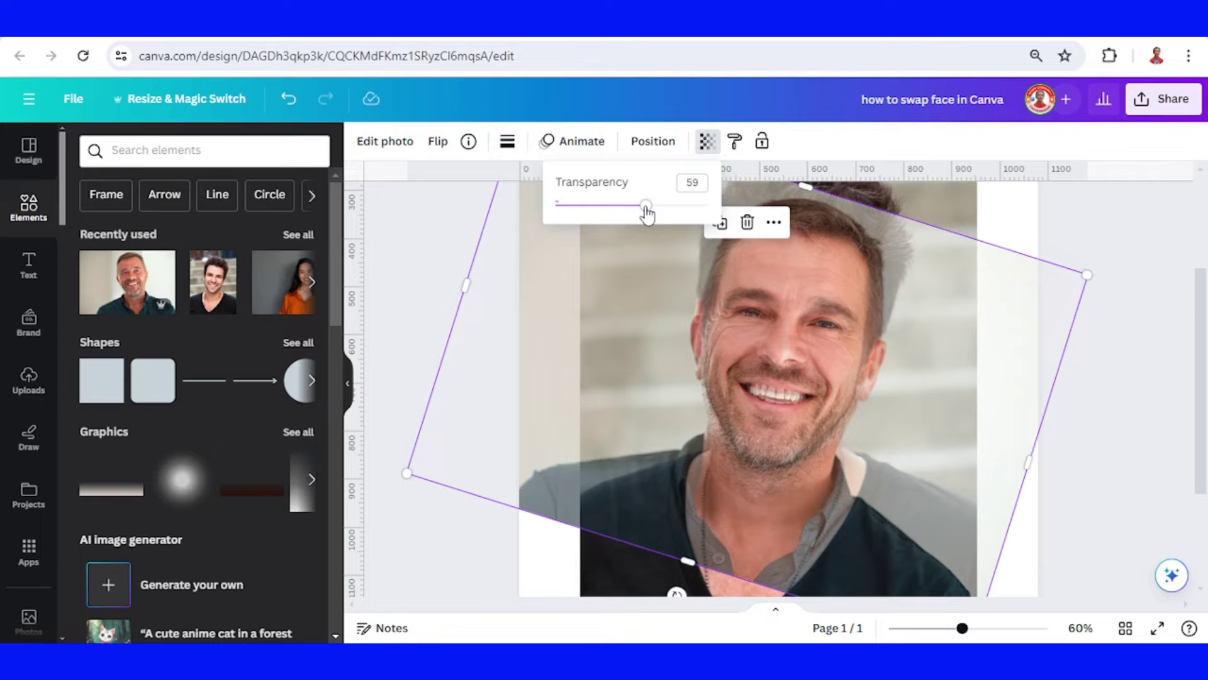
{"action": "left_click_drag", "start_coordinate": [646, 213], "coordinate": [735, 208]}
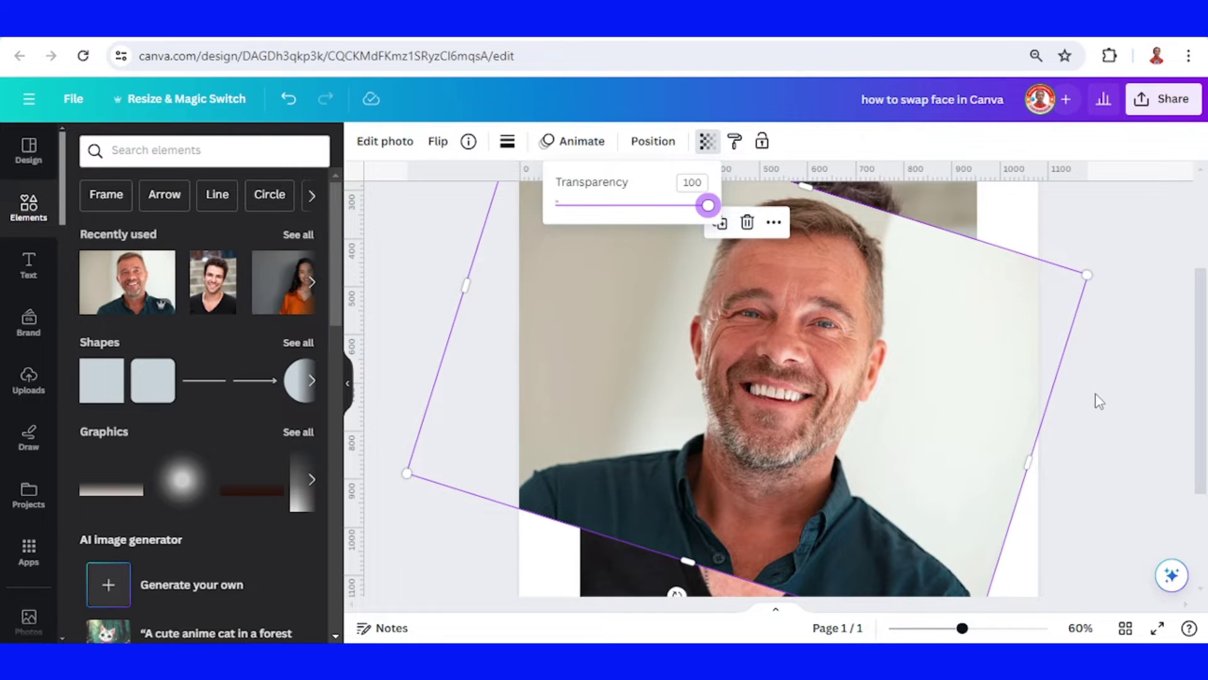
Send the older man's photo backward and run BG Remover on the young man's photo
{"action": "right_click", "coordinate": [1017, 392]}
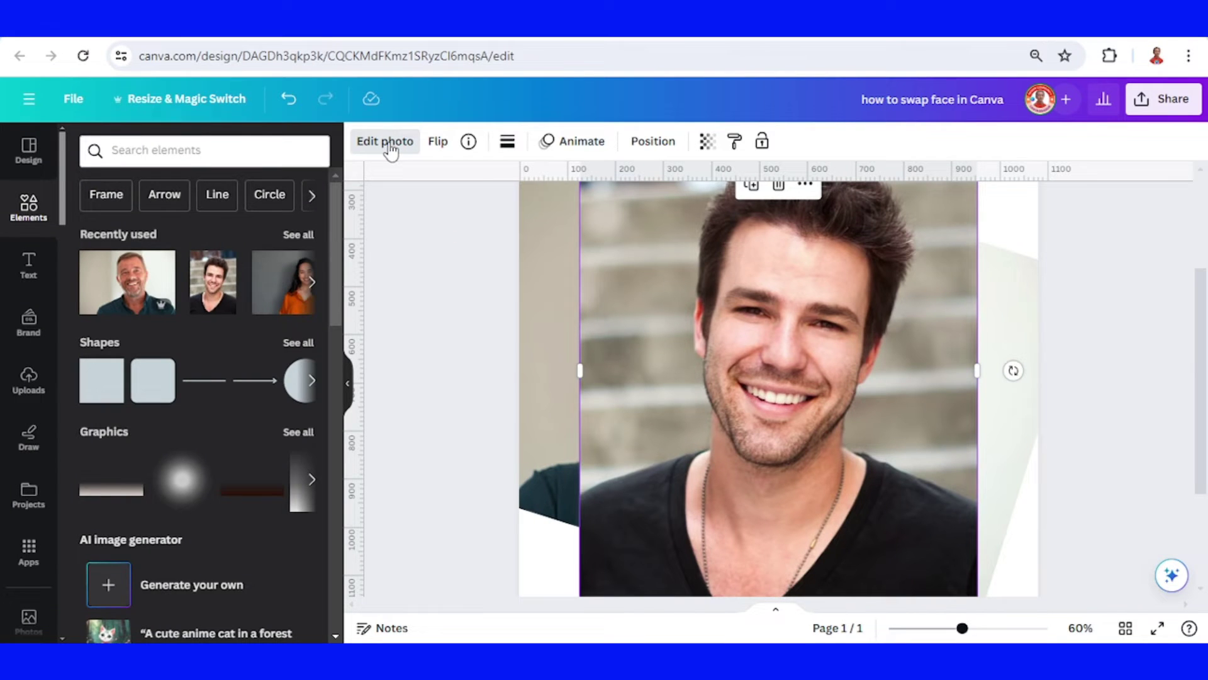
{"action": "left_click", "coordinate": [385, 141]}
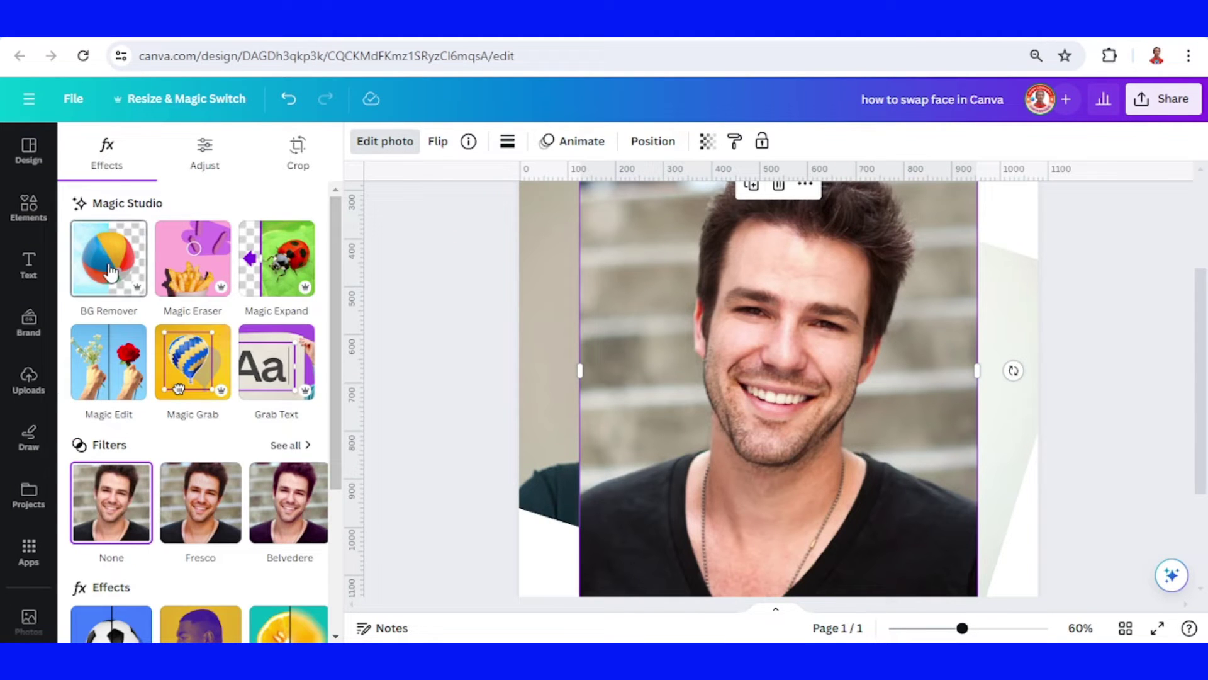
{"action": "left_click", "coordinate": [109, 271]}
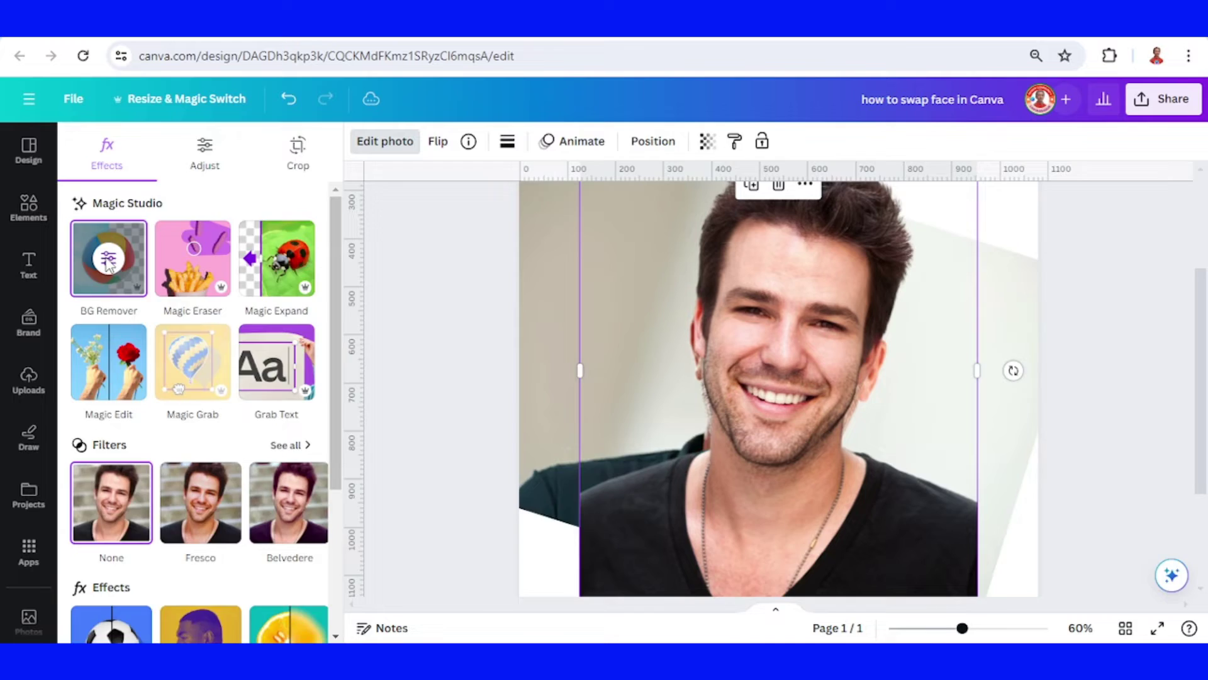
Use the Restore brush to paint the young man's original background back in
{"action": "left_click", "coordinate": [109, 264]}
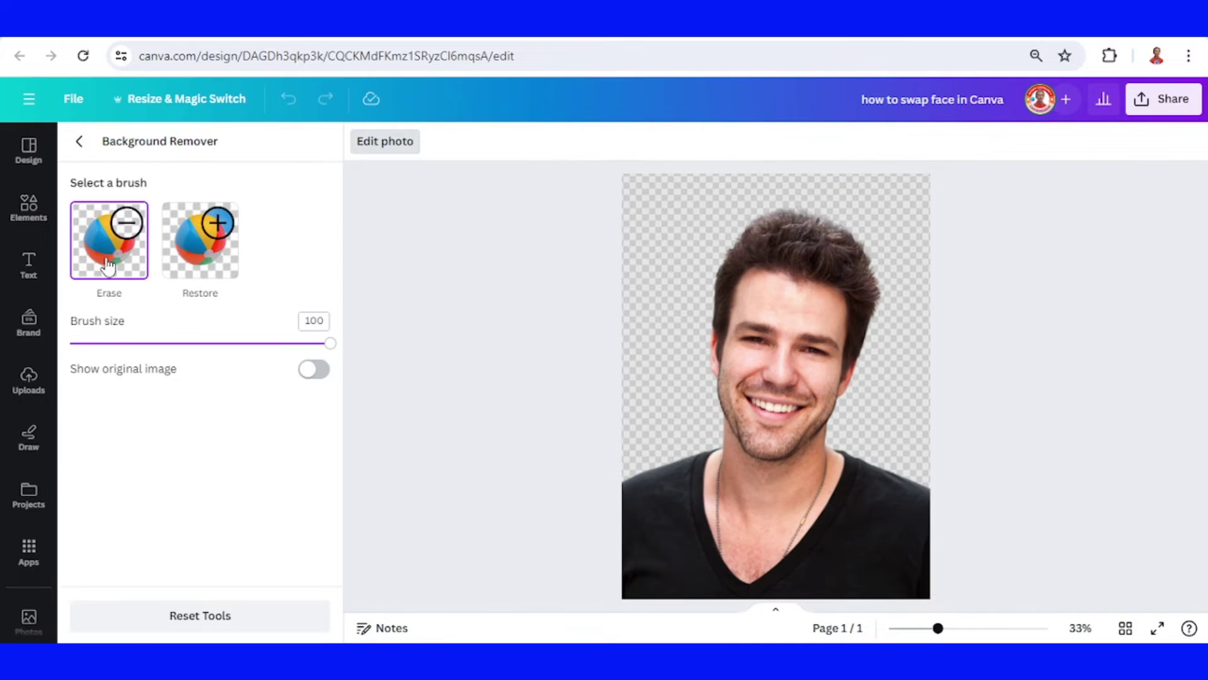
{"action": "left_click", "coordinate": [193, 267]}
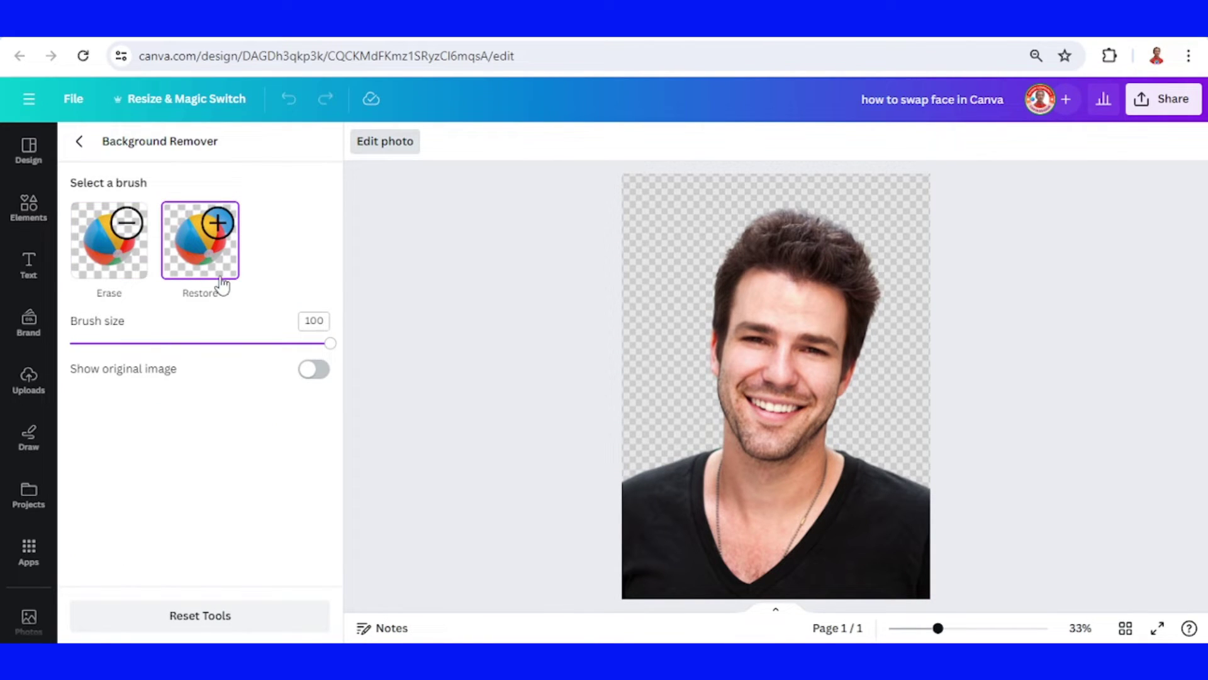
{"action": "left_click", "coordinate": [673, 279]}
{"action": "mouse_move", "coordinate": [672, 280]}
{"action": "left_mouse_down"}
{"action": "mouse_move", "coordinate": [664, 481]}
{"action": "mouse_move", "coordinate": [687, 417]}
{"action": "mouse_move", "coordinate": [972, 208]}
{"action": "mouse_move", "coordinate": [935, 455]}
{"action": "left_mouse_up"}
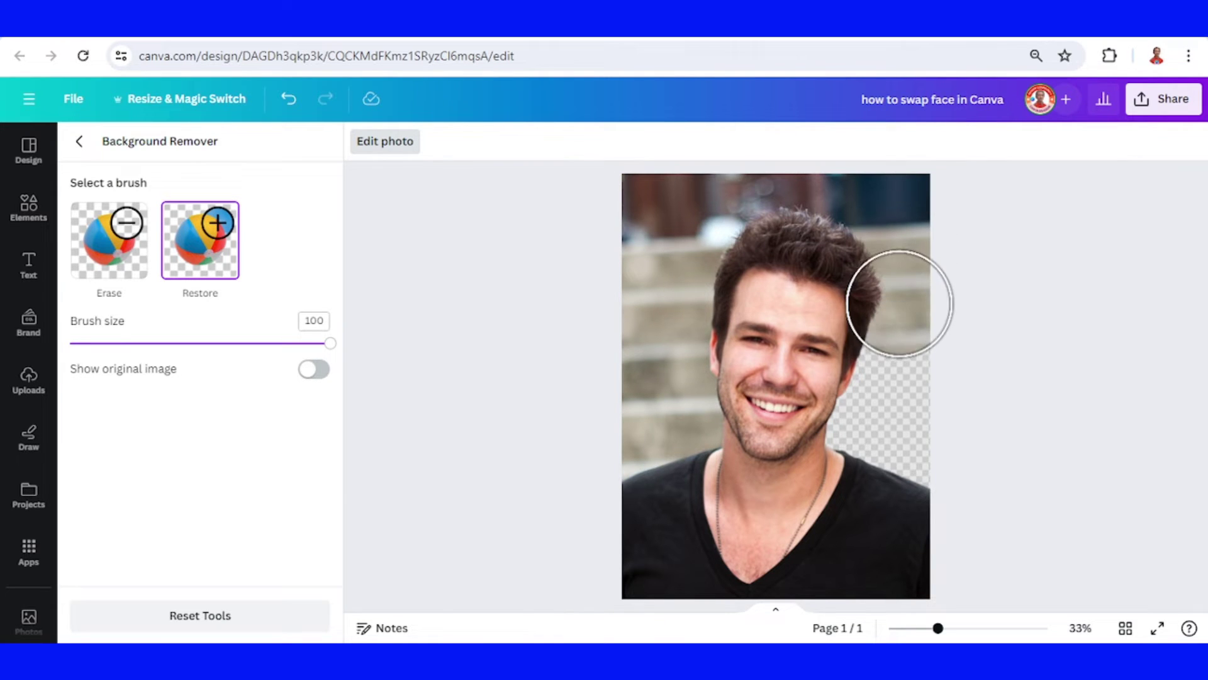
{"action": "left_click", "coordinate": [112, 269]}
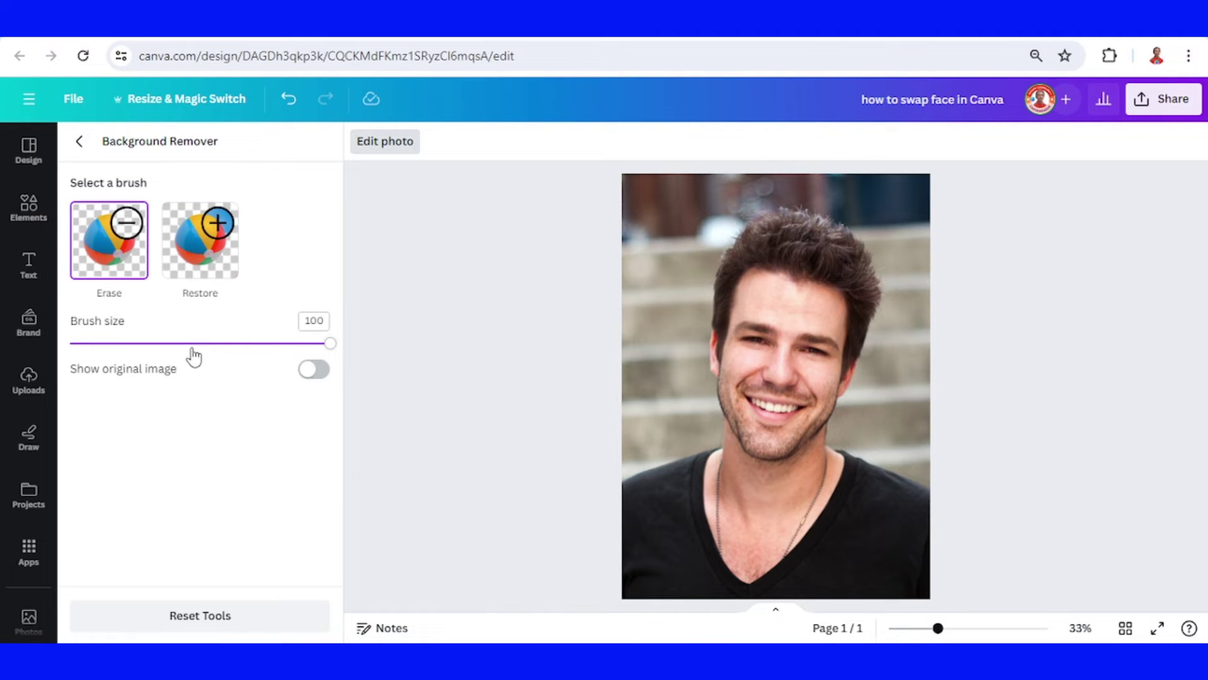
With a size-59 Erase brush, erase the young man's face so the older man's shows through
{"action": "left_click", "coordinate": [219, 348]}
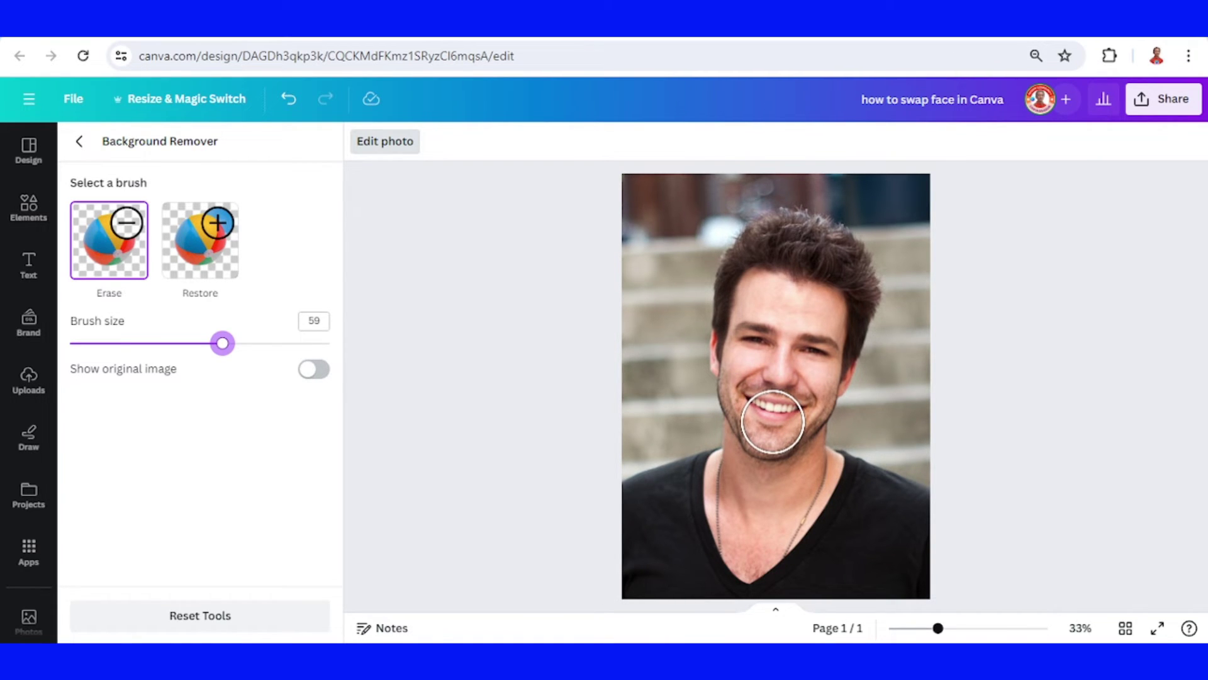
{"action": "left_click", "coordinate": [773, 423]}
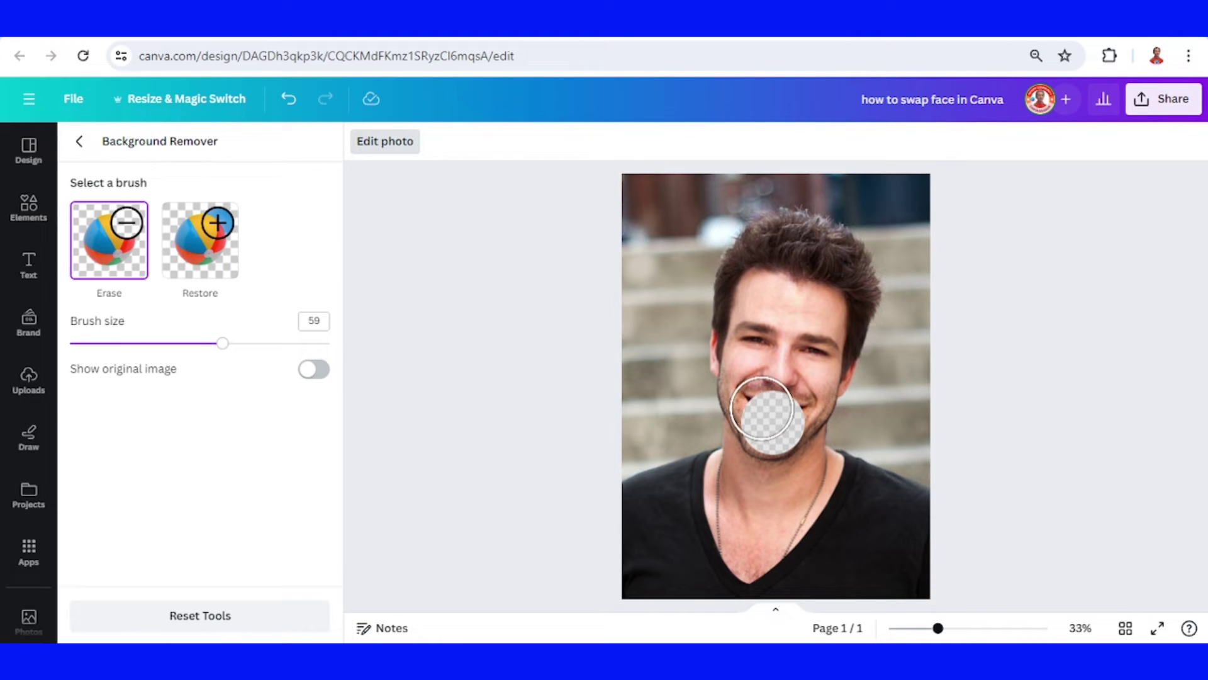
{"action": "left_click_drag", "start_coordinate": [762, 408], "coordinate": [764, 334]}
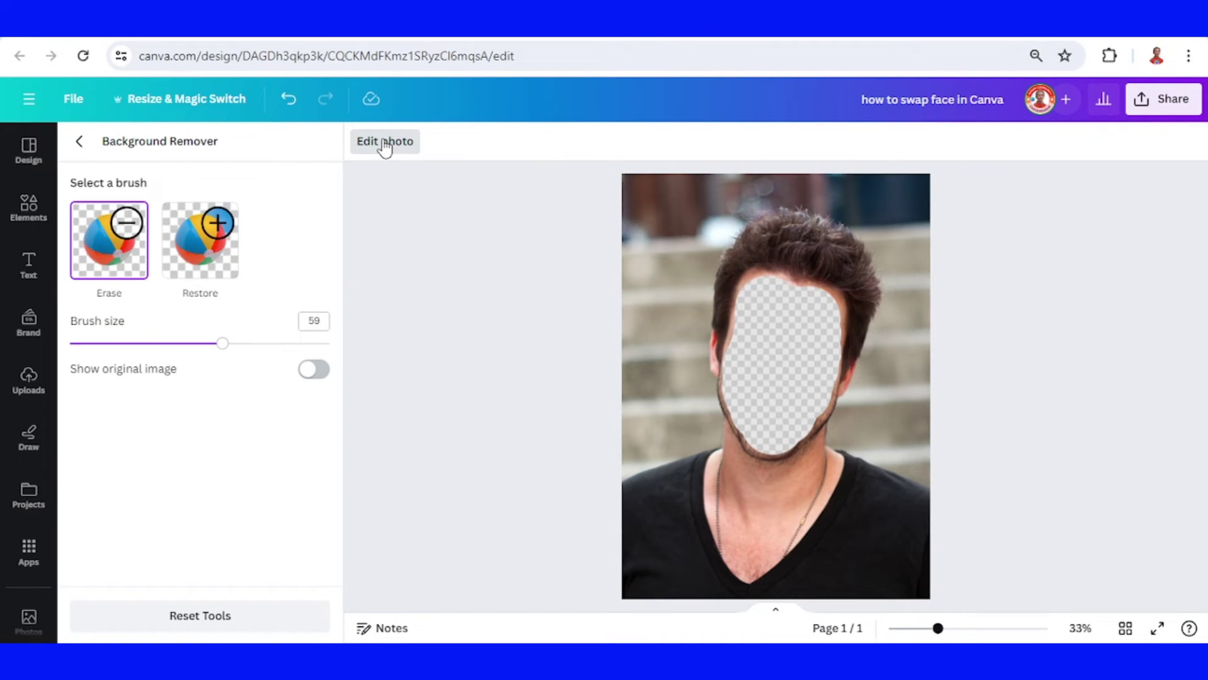
{"action": "left_click", "coordinate": [385, 143]}
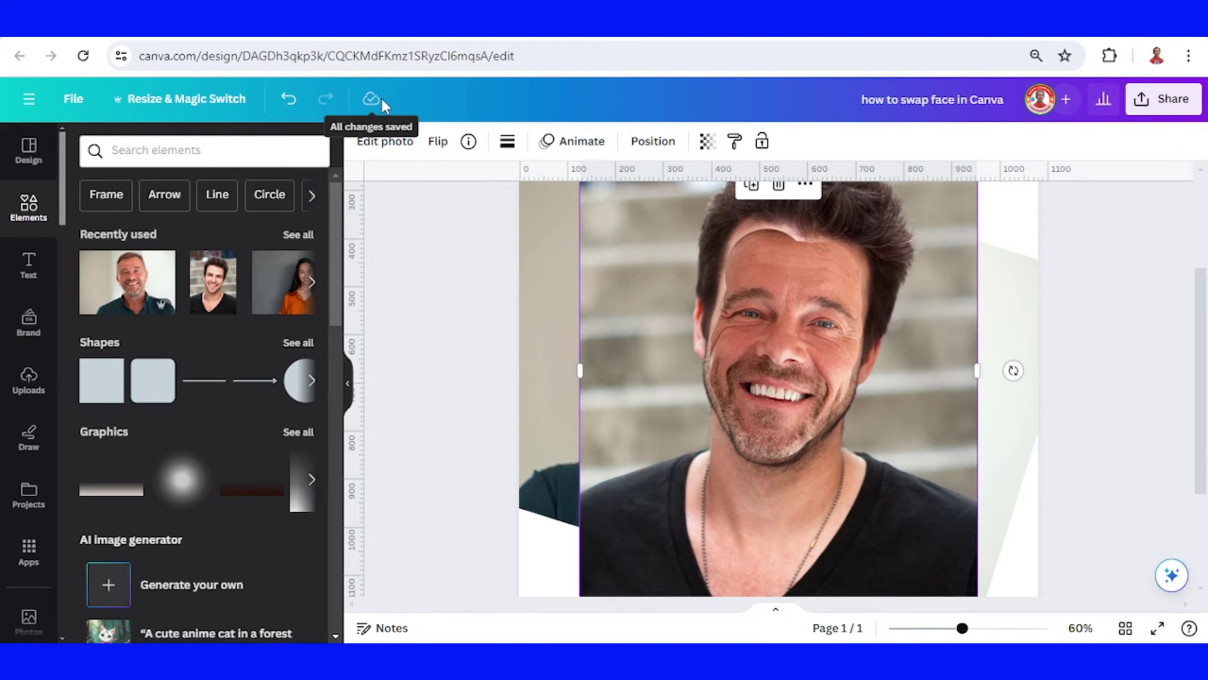
Apply the Blur effect with brush size 20 along the edge of the face hole
{"action": "left_click", "coordinate": [377, 143]}
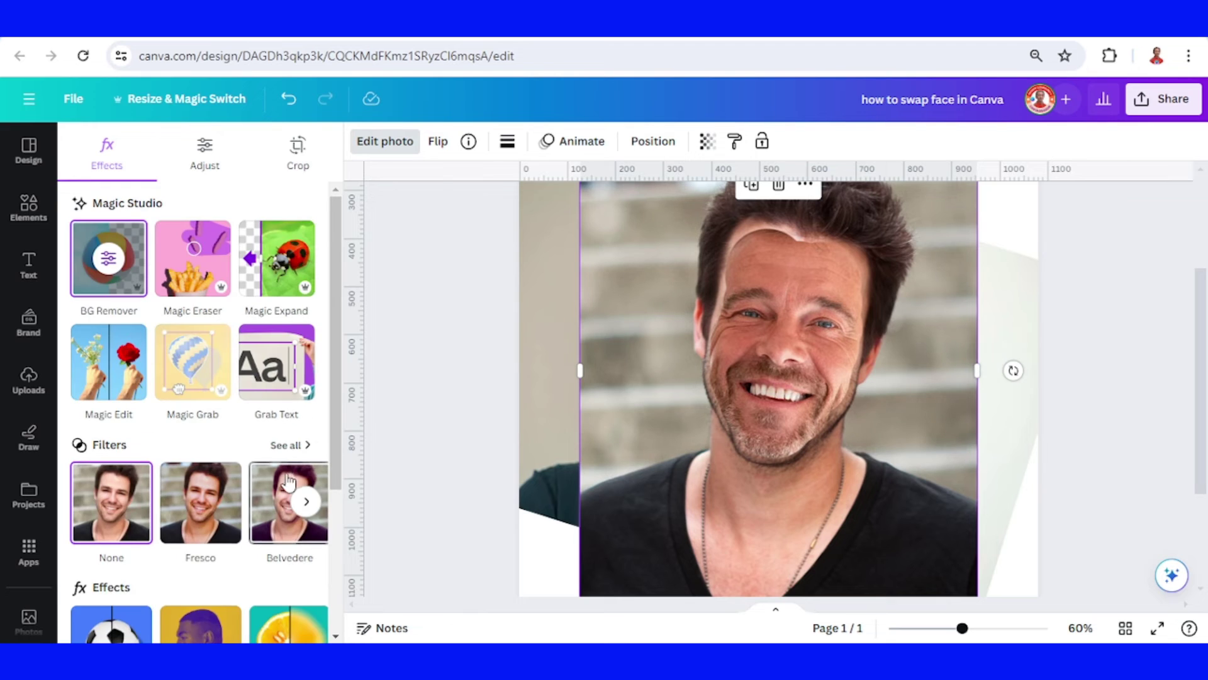
{"action": "scroll", "coordinate": [290, 482], "scroll_direction": "down", "scroll_amount": 1}
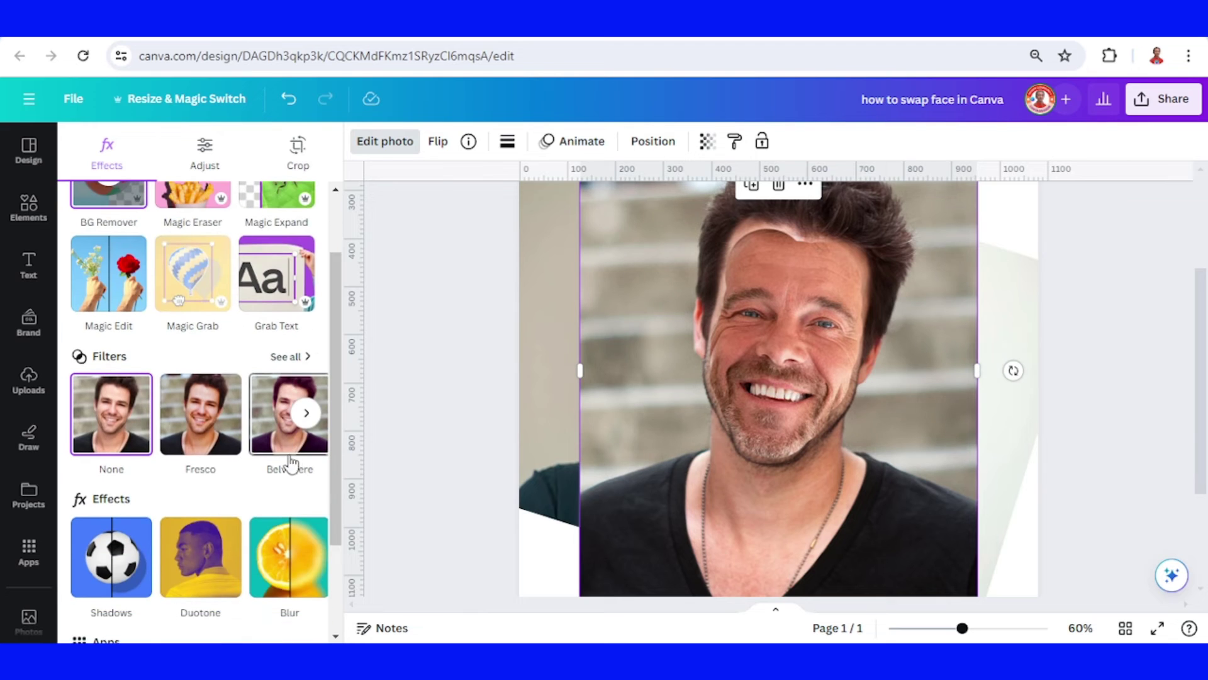
{"action": "left_click", "coordinate": [280, 566]}
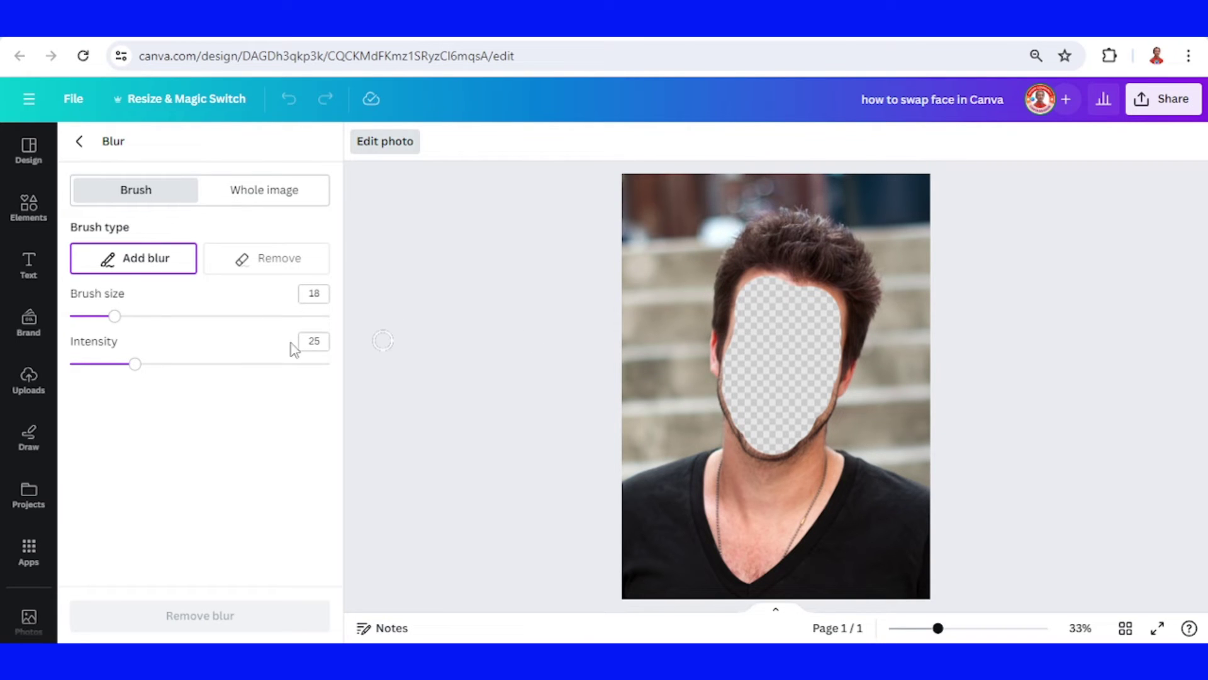
{"action": "double_click", "coordinate": [318, 301]}
{"action": "type", "text": "20"}
{"action": "key", "text": "Return"}
{"action": "left_click", "coordinate": [957, 629]}
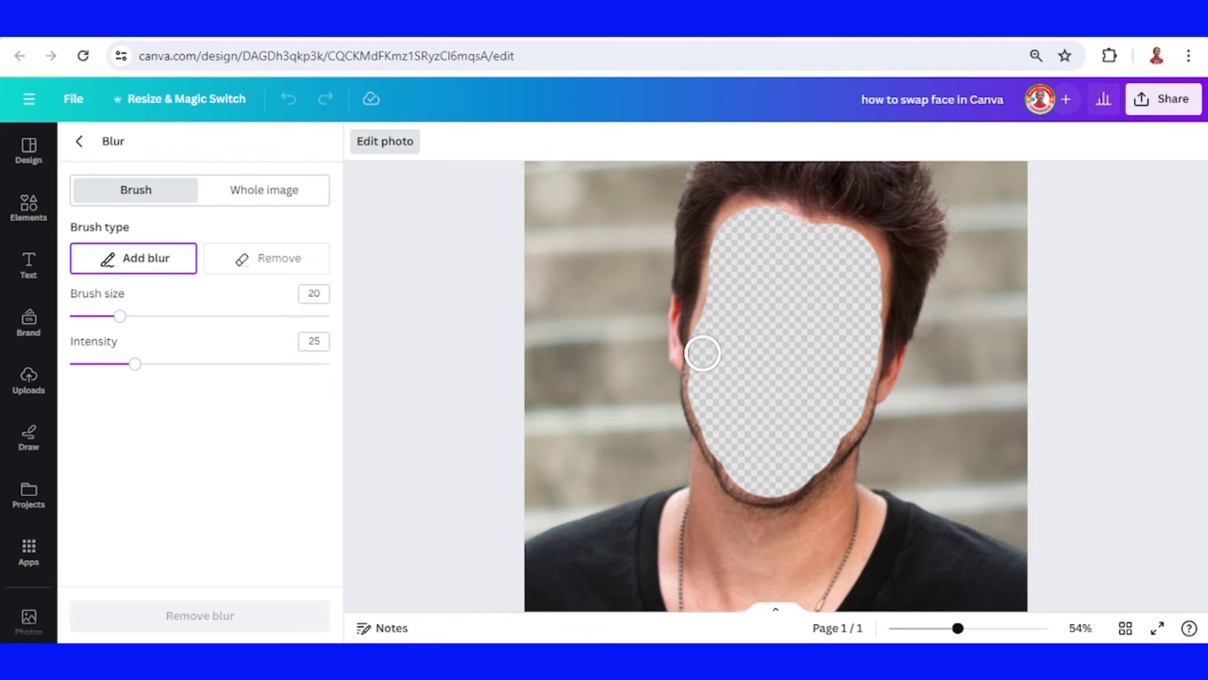
{"action": "mouse_move", "coordinate": [698, 347]}
{"action": "left_mouse_down"}
{"action": "mouse_move", "coordinate": [707, 438]}
{"action": "mouse_move", "coordinate": [742, 481]}
{"action": "mouse_move", "coordinate": [777, 488]}
{"action": "mouse_move", "coordinate": [852, 422]}
{"action": "mouse_move", "coordinate": [876, 281]}
{"action": "mouse_move", "coordinate": [840, 230]}
{"action": "mouse_move", "coordinate": [750, 214]}
{"action": "mouse_move", "coordinate": [723, 233]}
{"action": "mouse_move", "coordinate": [697, 336]}
{"action": "left_mouse_up"}
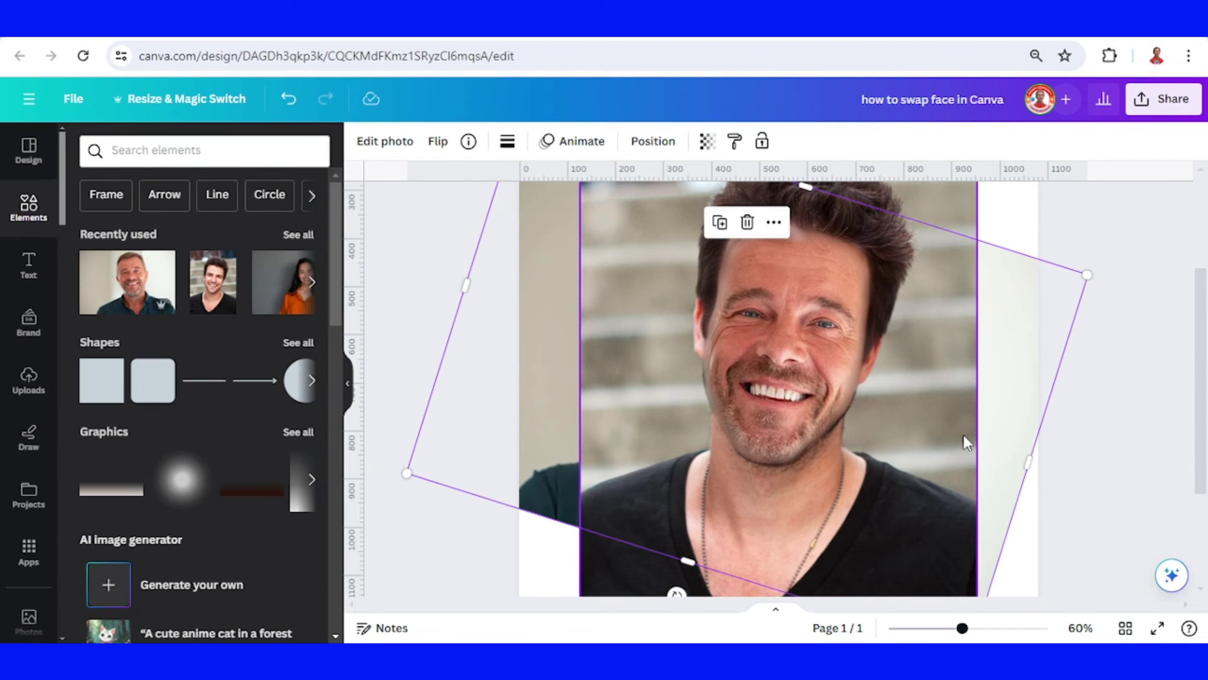
Nudge and slightly enlarge the older man's photo so his face sits behind the hole
{"action": "left_click_drag", "start_coordinate": [964, 433], "coordinate": [964, 428]}
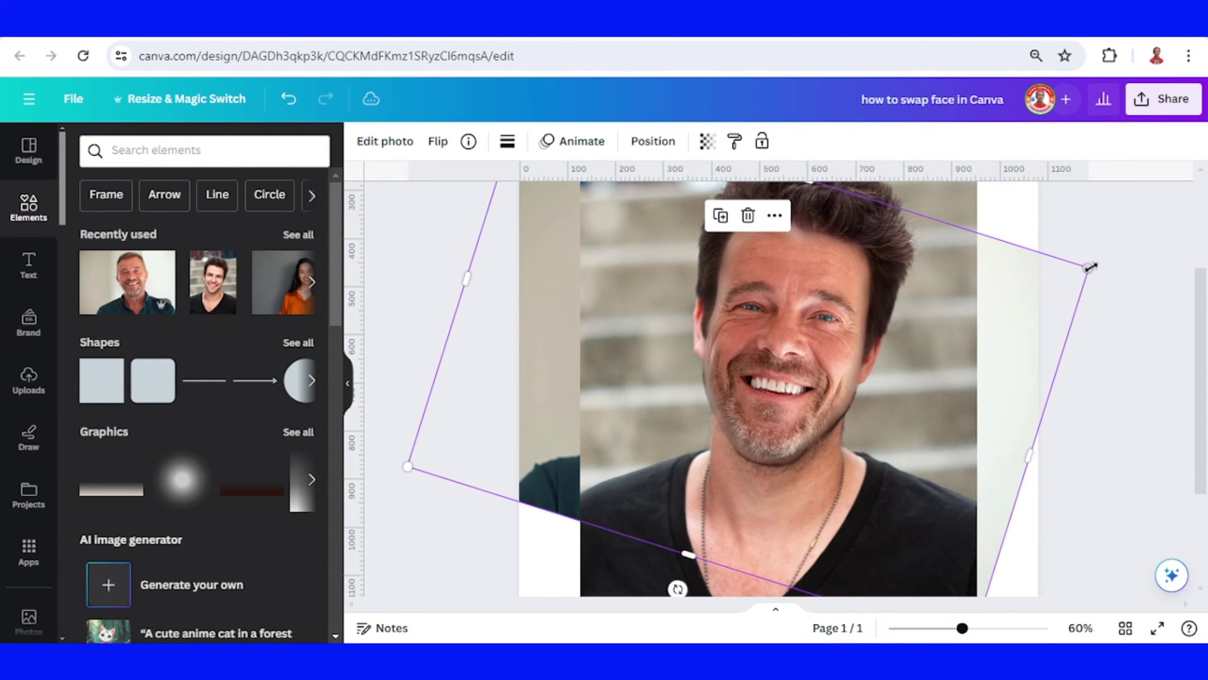
{"action": "left_click_drag", "start_coordinate": [1090, 267], "coordinate": [1092, 270]}
{"action": "left_click_drag", "start_coordinate": [1055, 286], "coordinate": [1055, 286]}
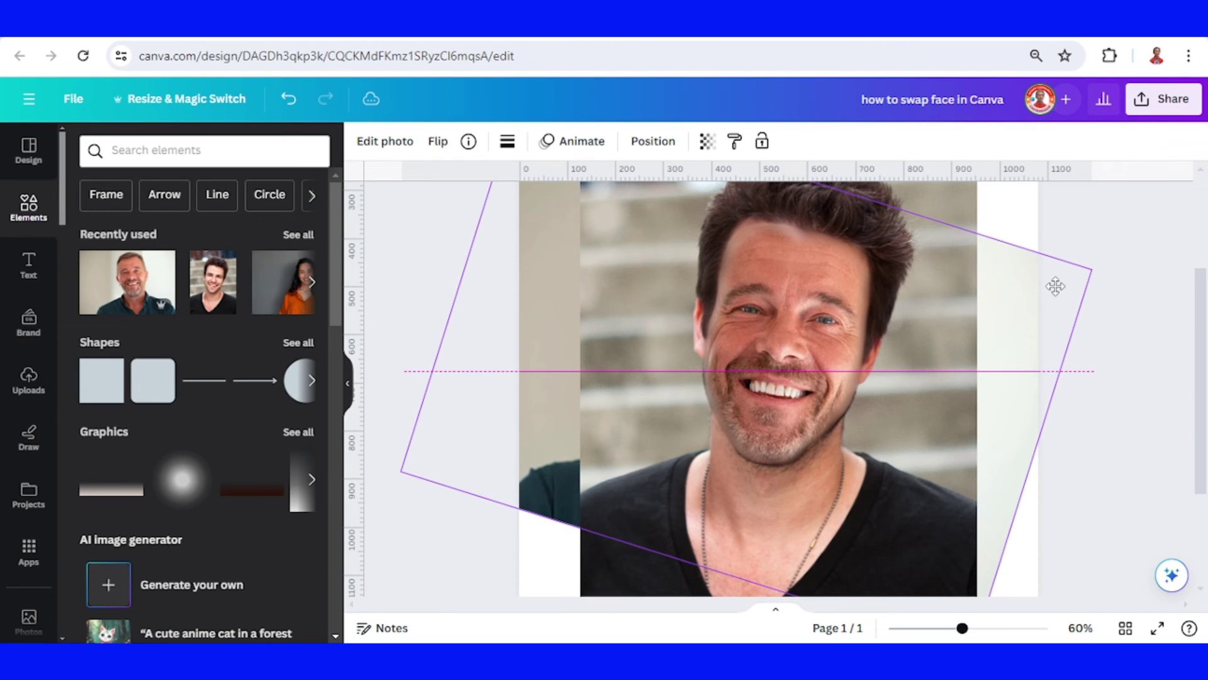
{"action": "left_click_drag", "start_coordinate": [1056, 286], "coordinate": [1056, 288]}
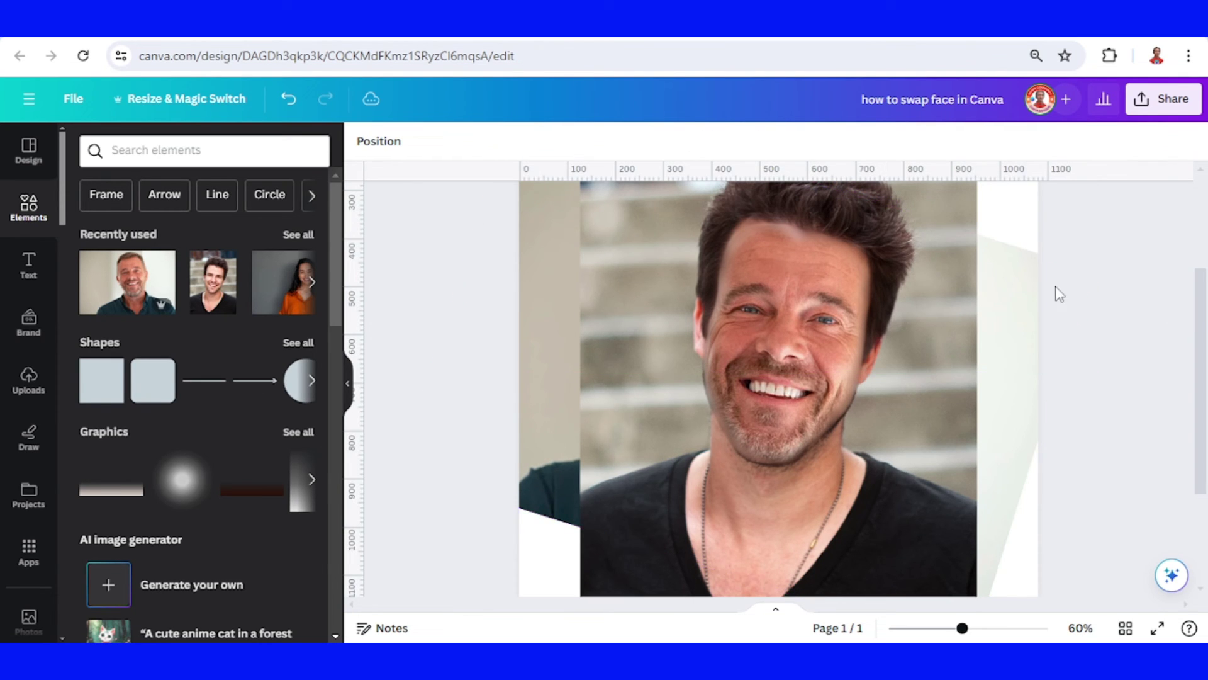
{"action": "left_click", "coordinate": [1023, 321]}
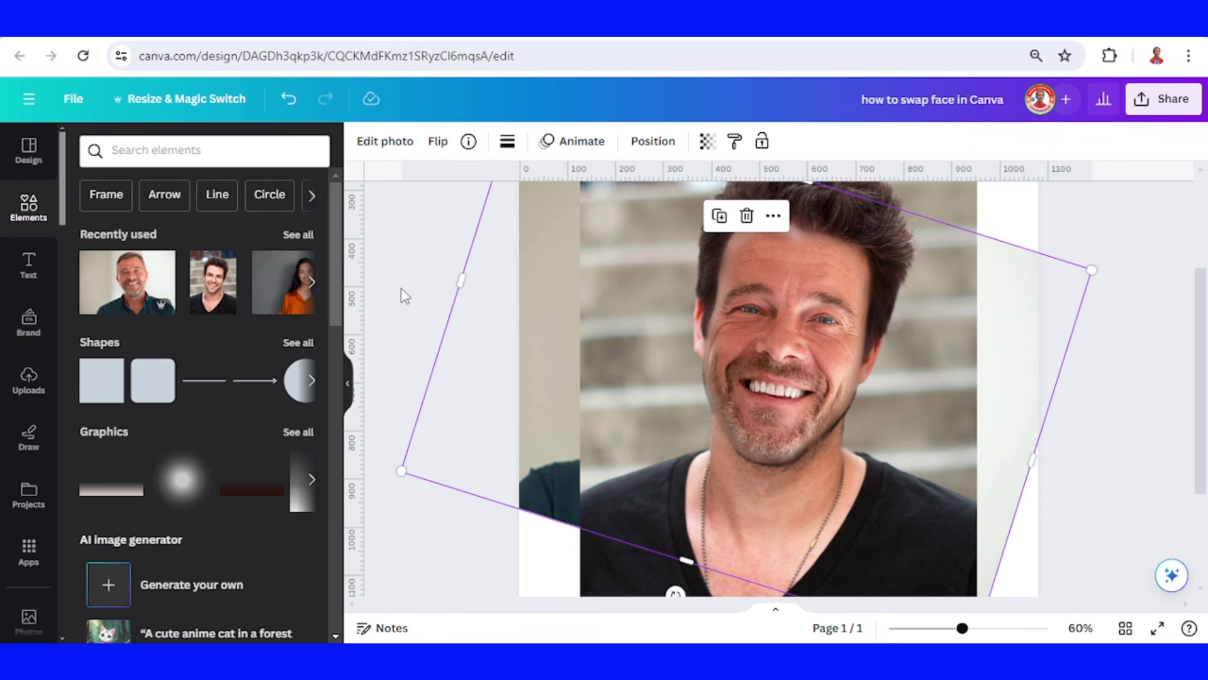
In Adjust, drag Temperature and Tint left to cool the older man's skin tone
{"action": "left_click", "coordinate": [394, 146]}
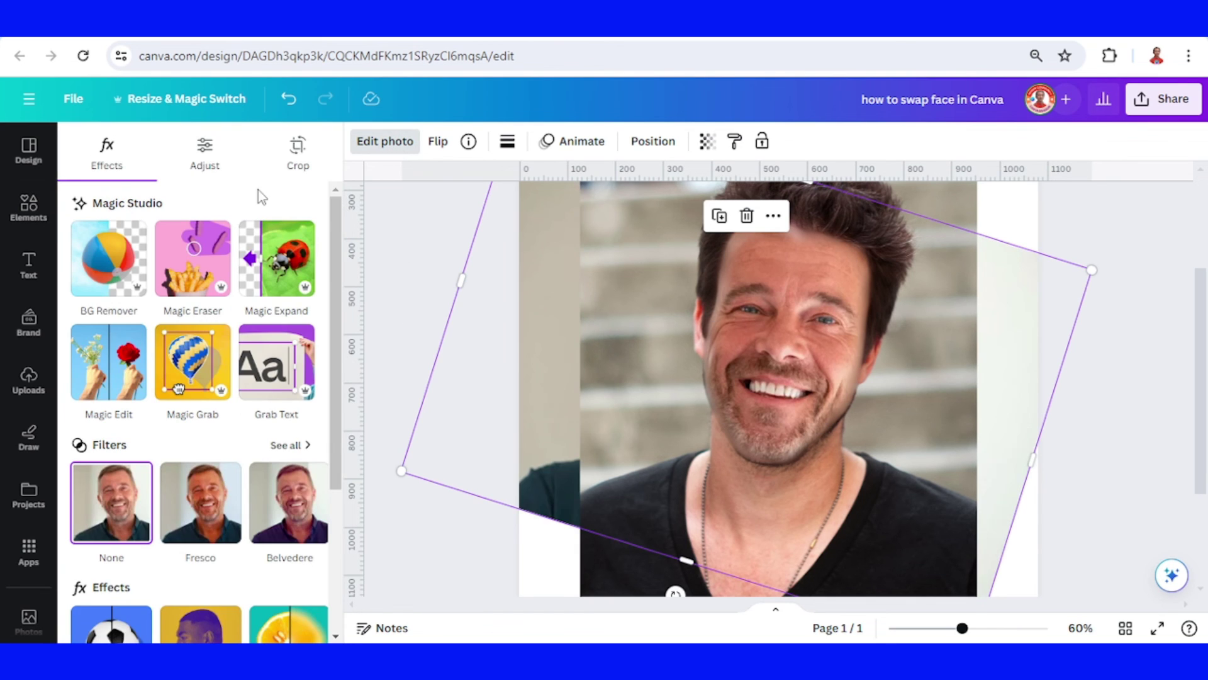
{"action": "left_click", "coordinate": [208, 158]}
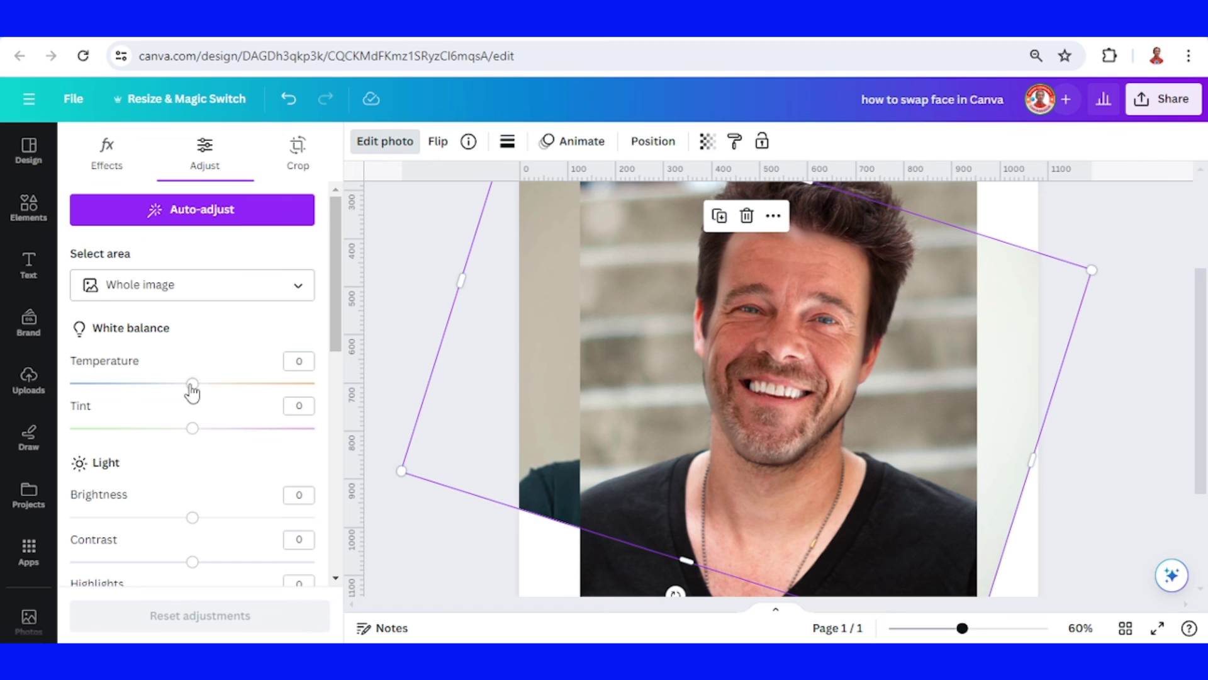
{"action": "mouse_move", "coordinate": [191, 386]}
{"action": "left_mouse_down"}
{"action": "mouse_move", "coordinate": [164, 385]}
{"action": "mouse_move", "coordinate": [171, 395]}
{"action": "left_mouse_up"}
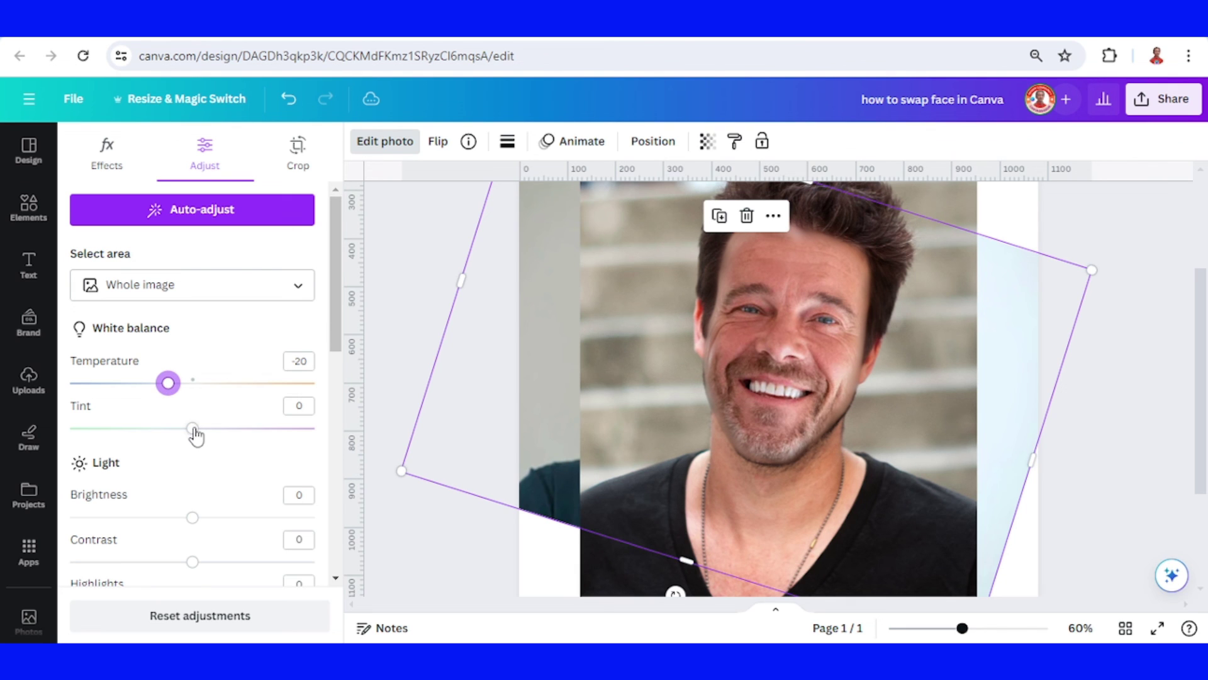
{"action": "left_click_drag", "start_coordinate": [194, 435], "coordinate": [175, 431]}
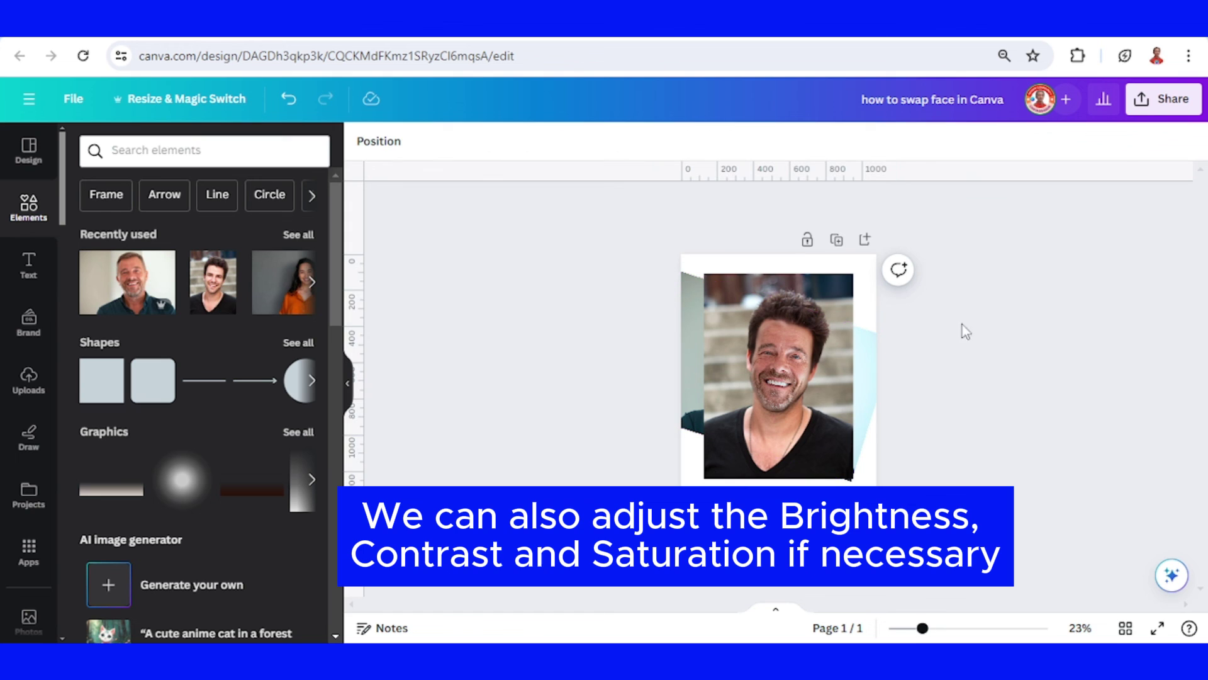
Marquee-select both photos, group them, and enlarge the group to fill the page
{"action": "left_click_drag", "start_coordinate": [986, 267], "coordinate": [568, 592]}
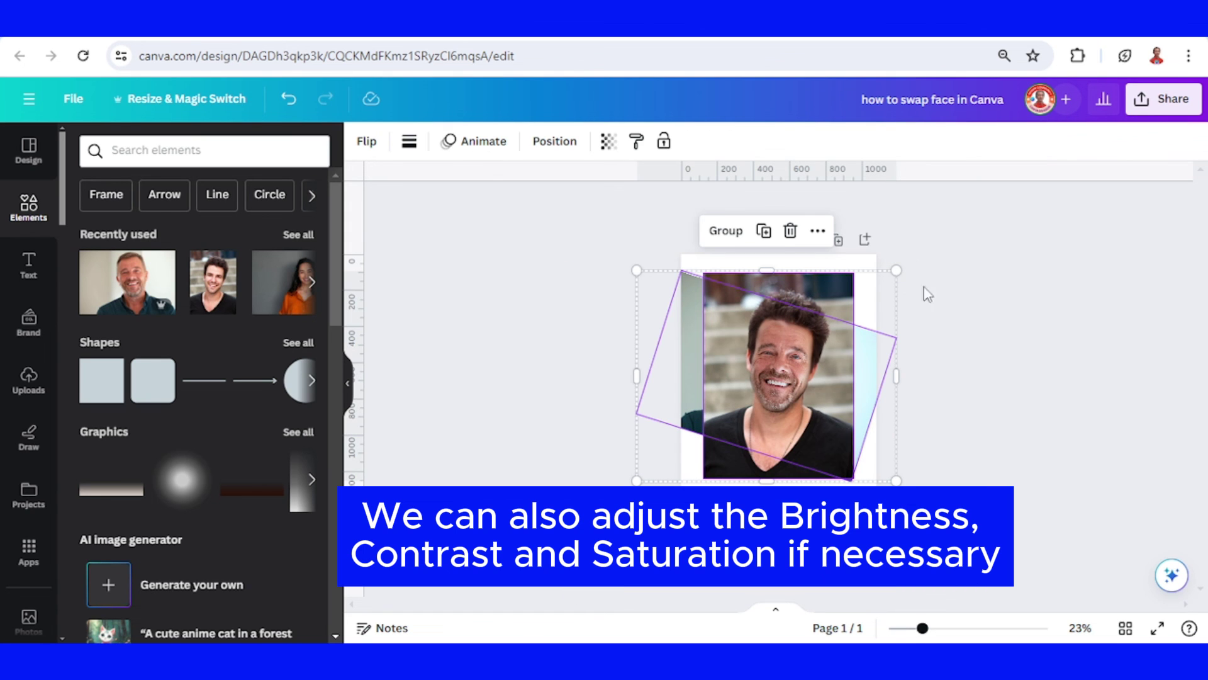
{"action": "left_click_drag", "start_coordinate": [896, 268], "coordinate": [938, 237]}
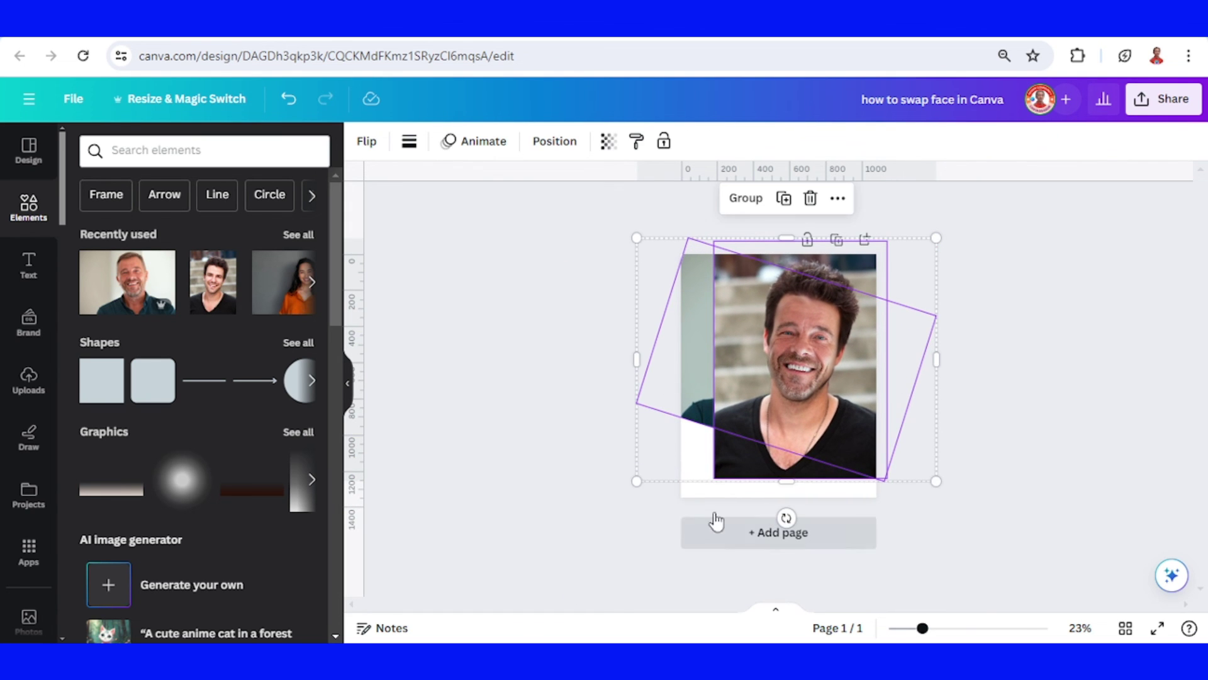
{"action": "left_click_drag", "start_coordinate": [636, 481], "coordinate": [575, 520]}
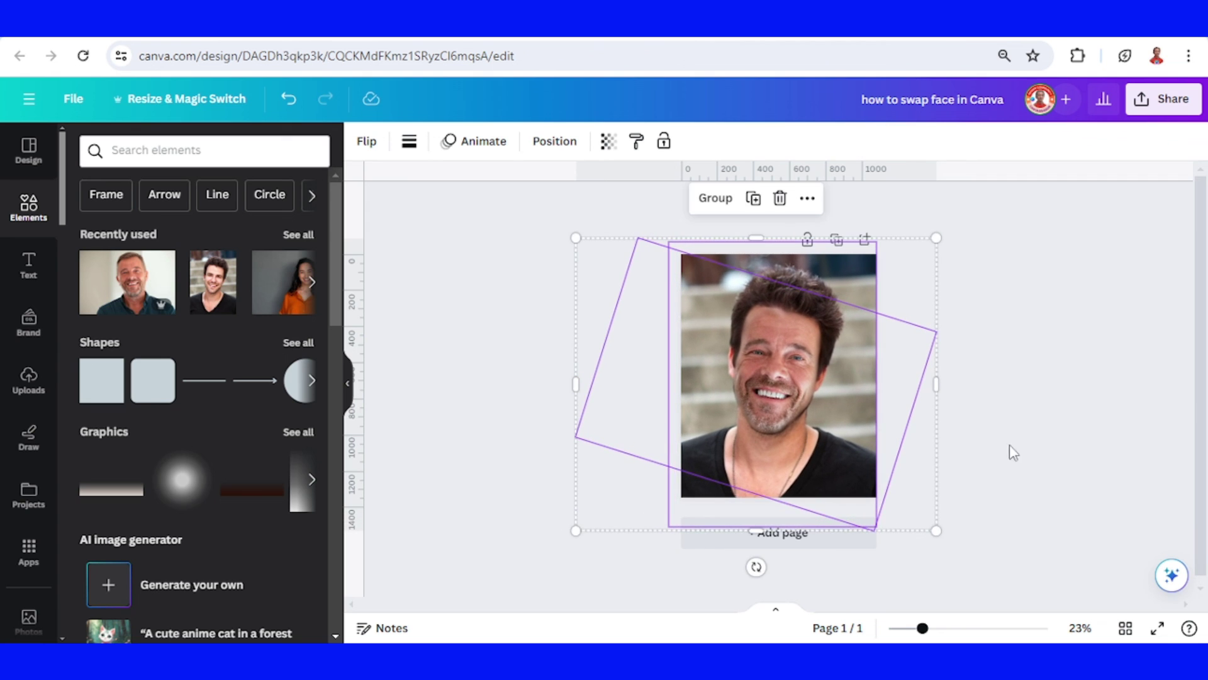